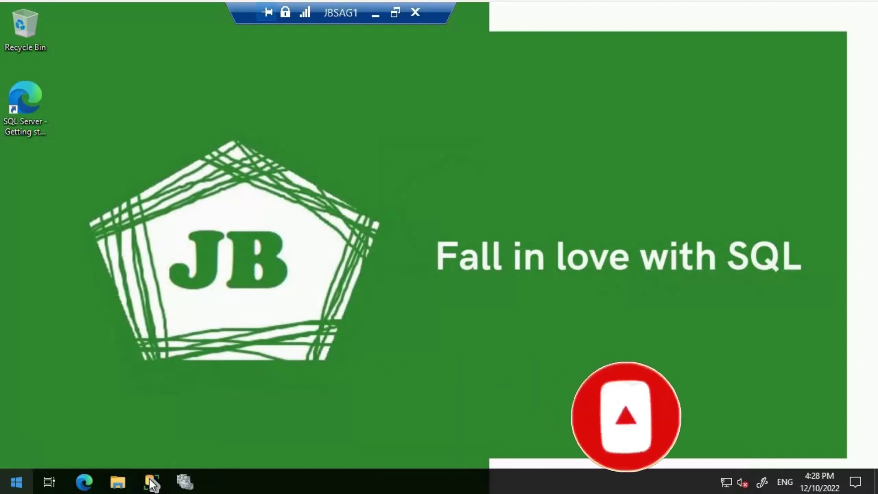
Step: Bring forward Management Studio showing the JBSAG:JBSAG1 dashboard with three healthy replicas
left_click(154, 483)
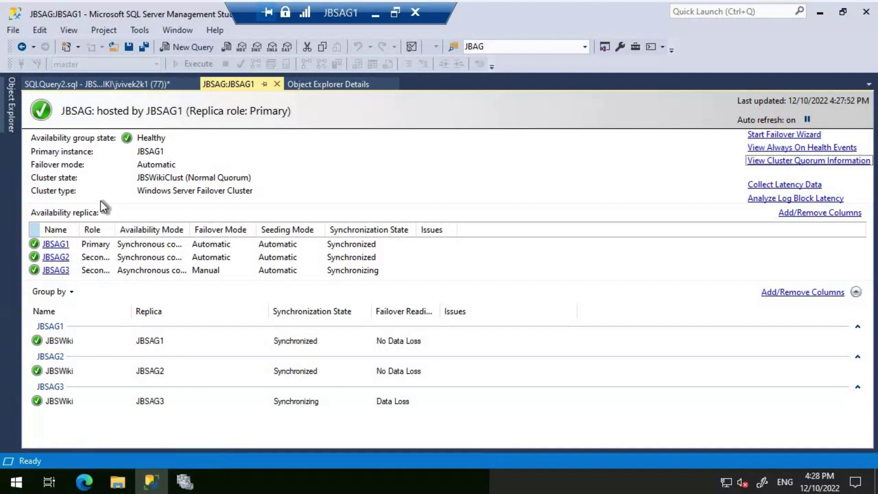
Step: Run the routing system-view SELECT in SQLQuery2.sql, listing six read-only routes
left_click(12, 116)
left_click(127, 85)
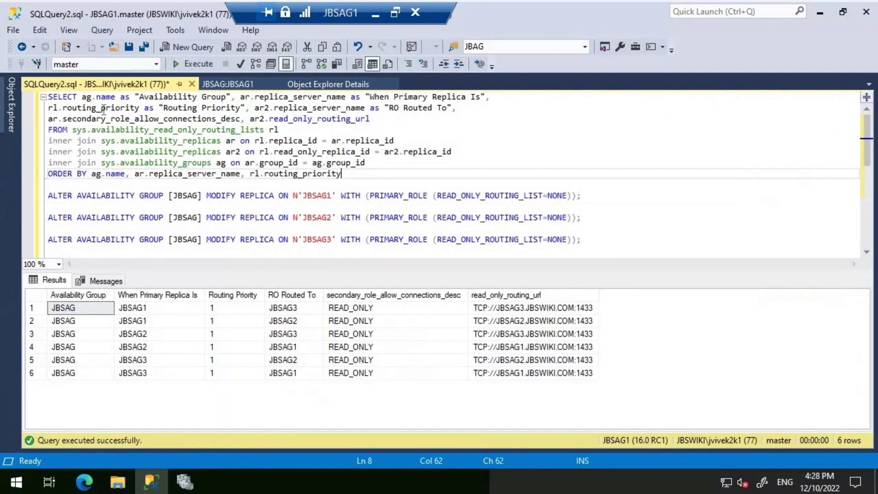
left_click_drag(342, 174, 38, 97)
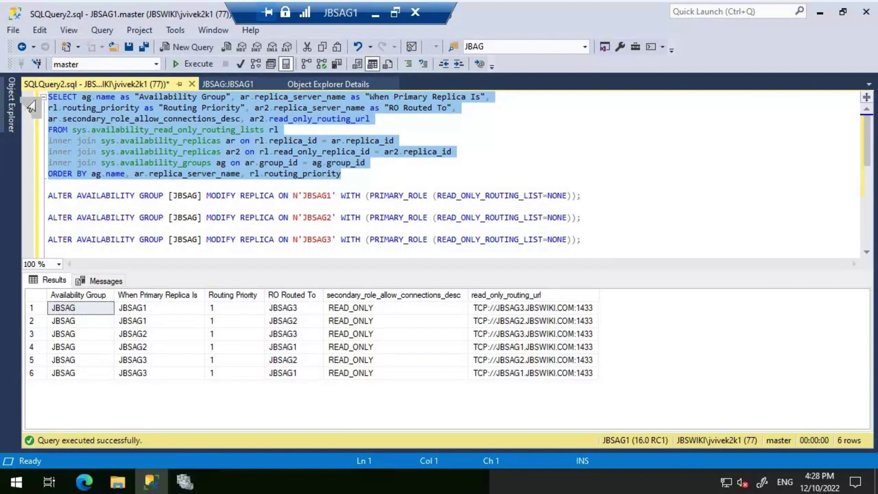
key("F5")
Step: Run the three ALTER statements setting READ_ONLY_ROUTING_LIST=NONE for JBSAG1, JBSAG2 and JBSAG3
left_click(616, 235)
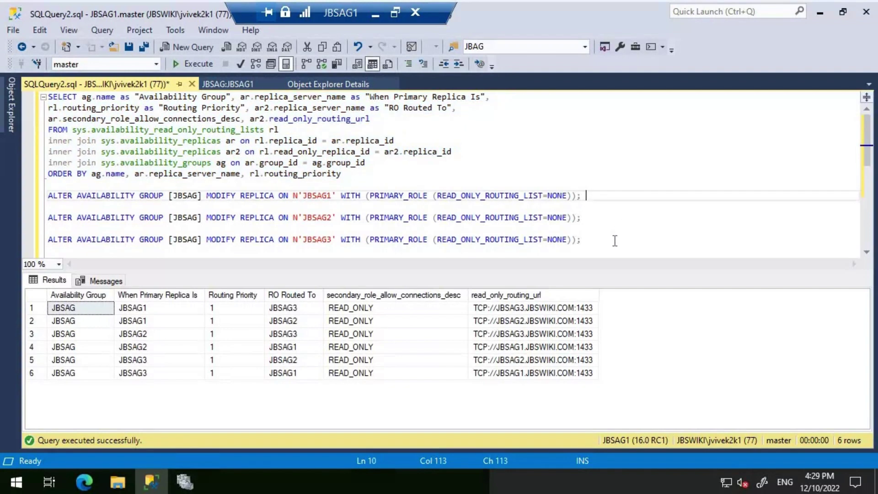
key("shift+Up")
key("shift+Up")
key("shift+Up")
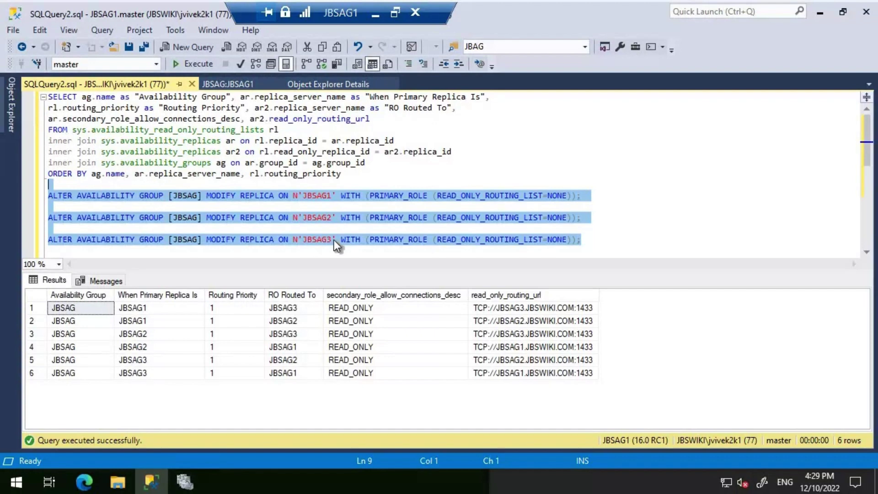
key("F5")
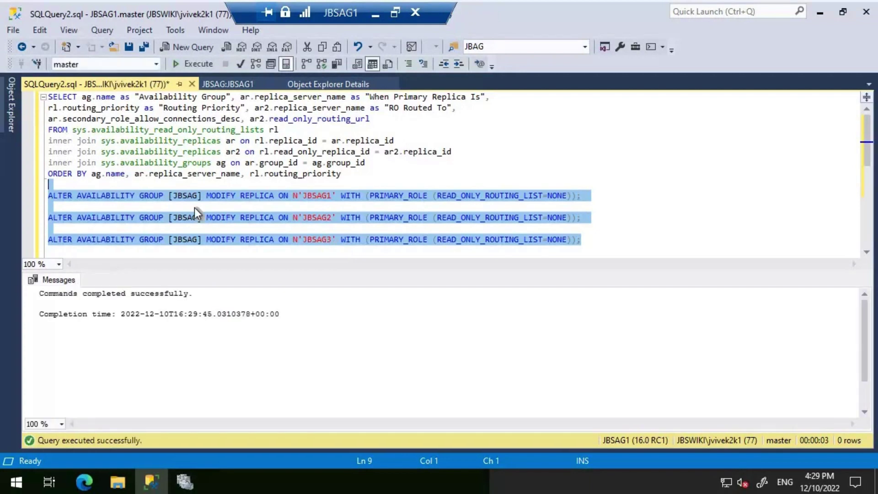
scroll(216, 214, "down", 2)
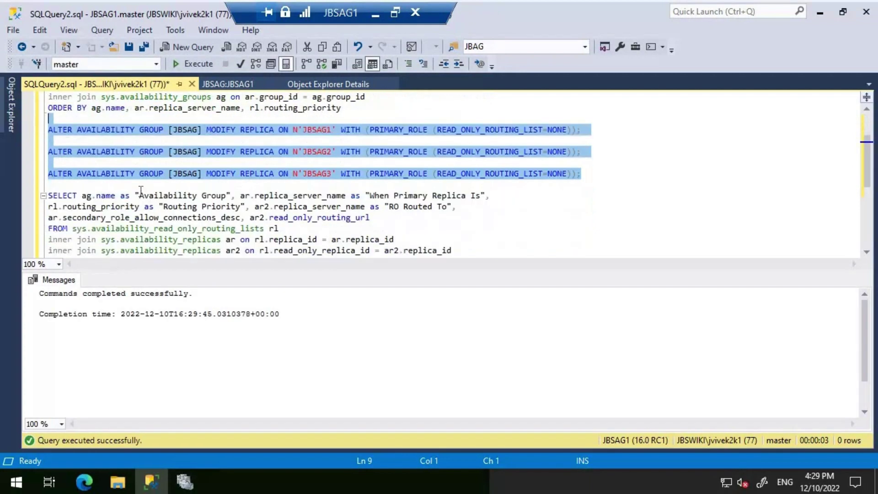
Step: Rerun the copied routing SELECT below the ALTER statements, which returns zero rows
left_click(140, 195)
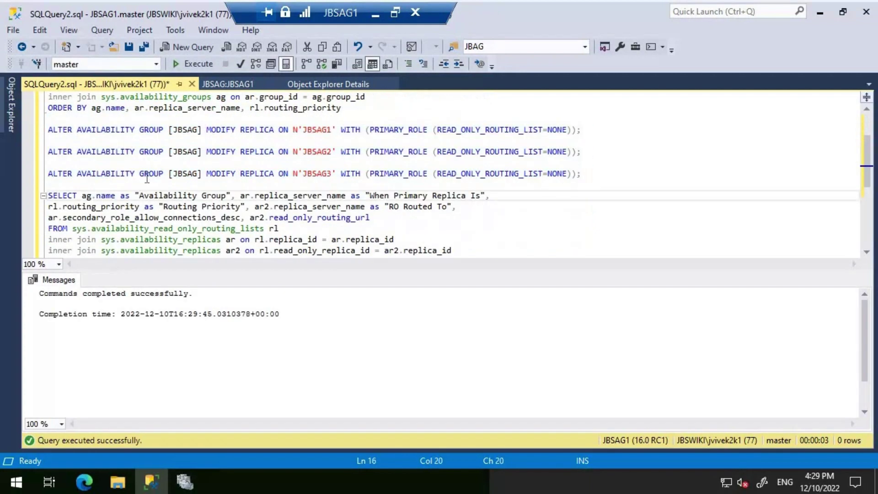
left_click(185, 188)
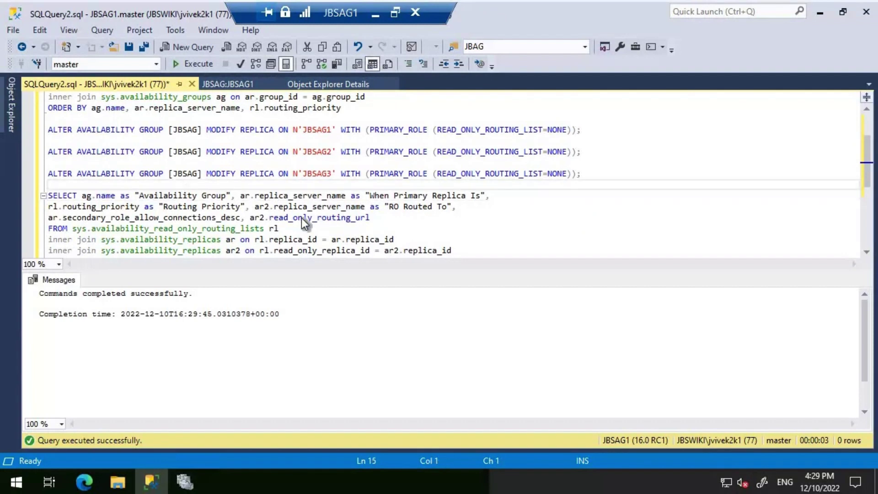
scroll(206, 206, "down", 1)
left_click(346, 238, "shift")
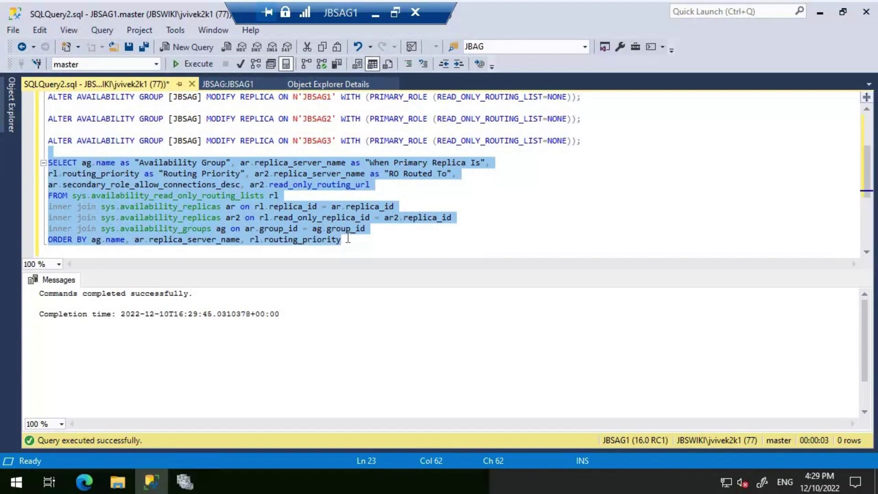
key("F5")
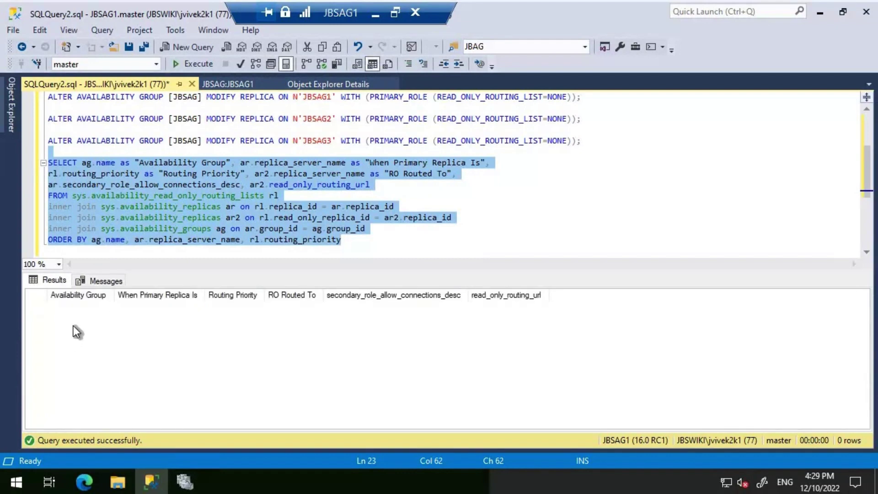
left_click(9, 121)
right_click(120, 224)
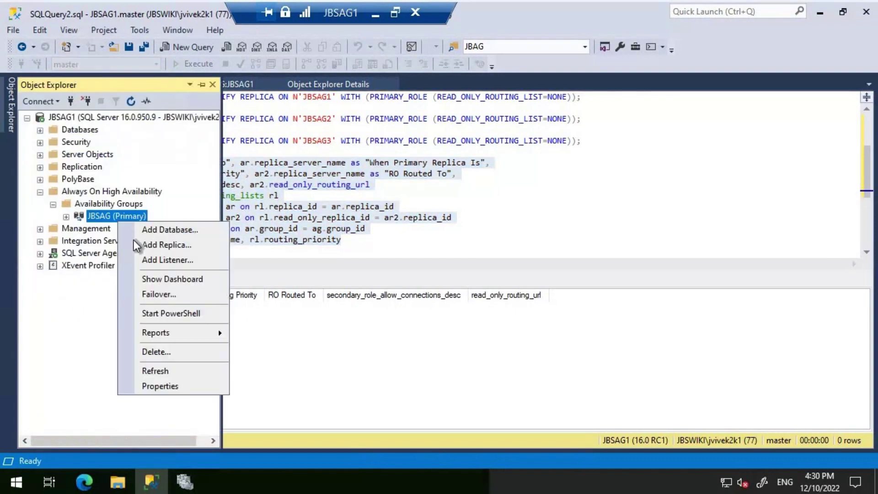
left_click(159, 386)
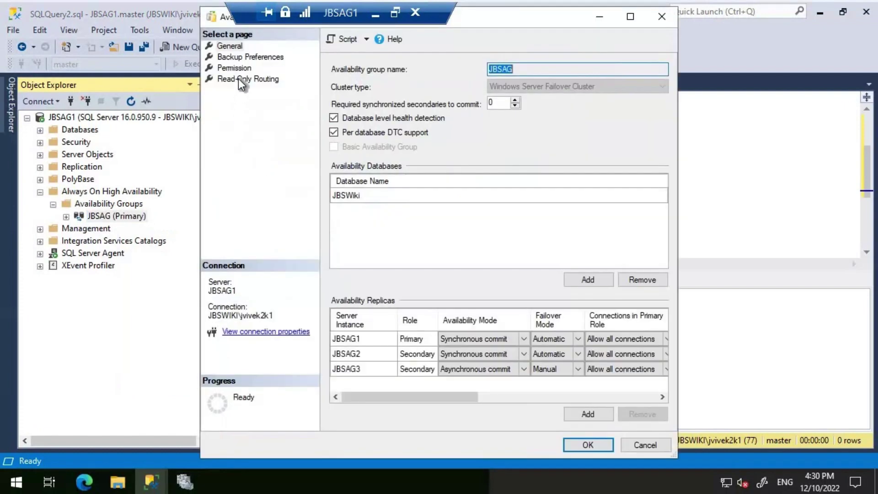
left_click(238, 79)
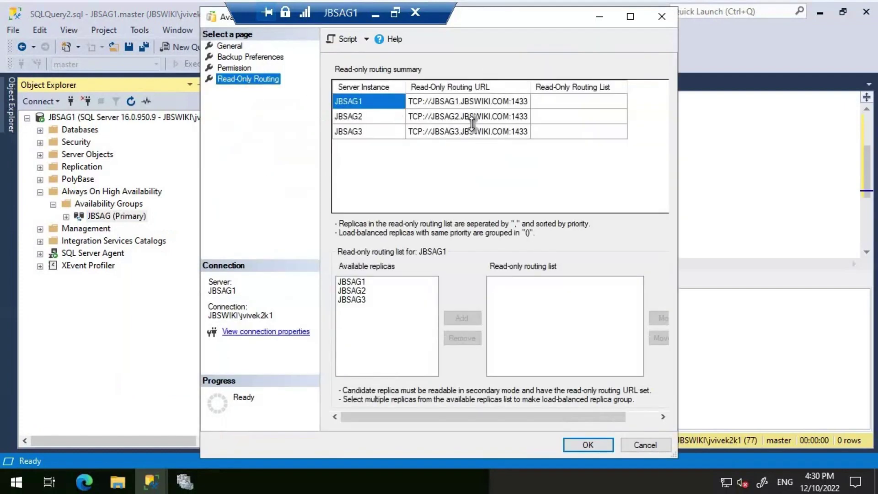
left_click(367, 118)
key("Down")
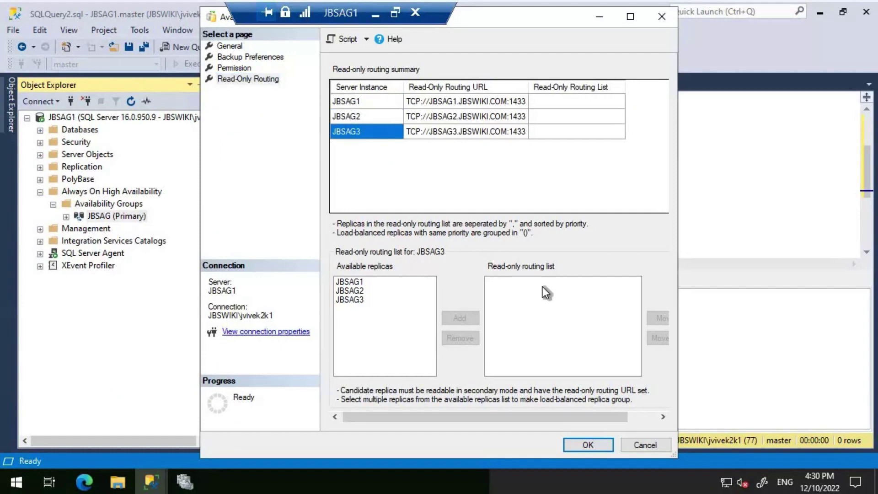
left_click(649, 448)
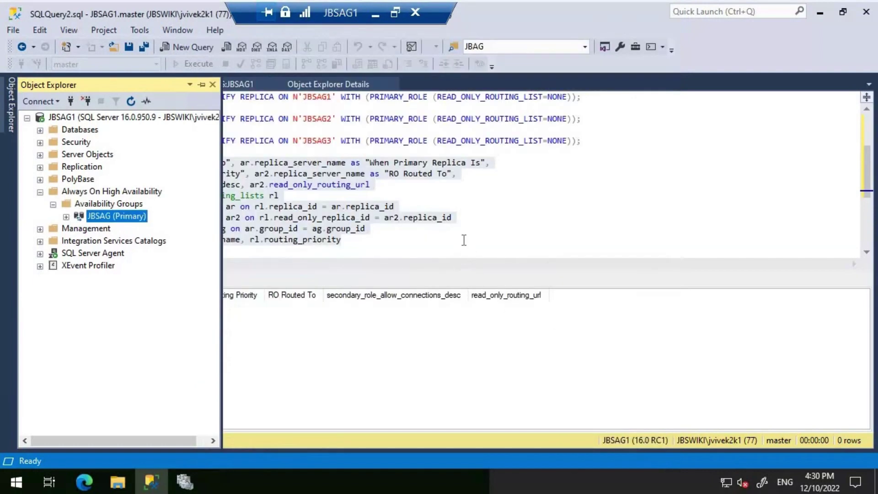
left_click(464, 240)
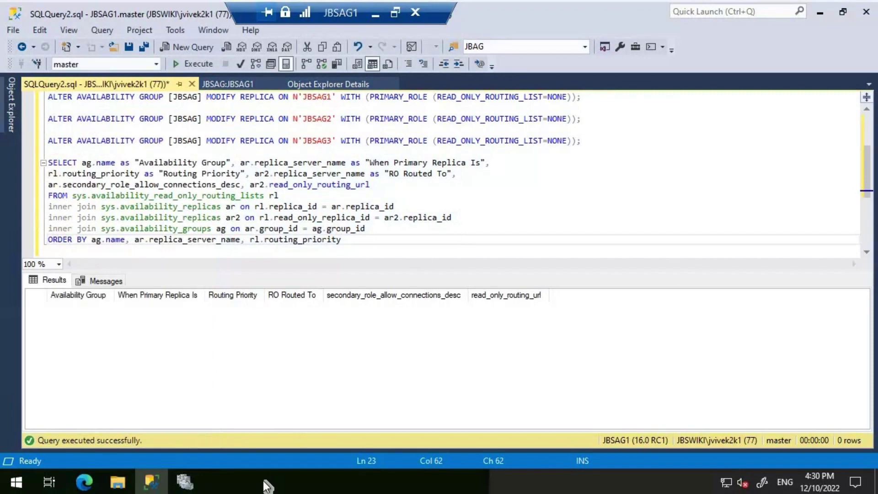